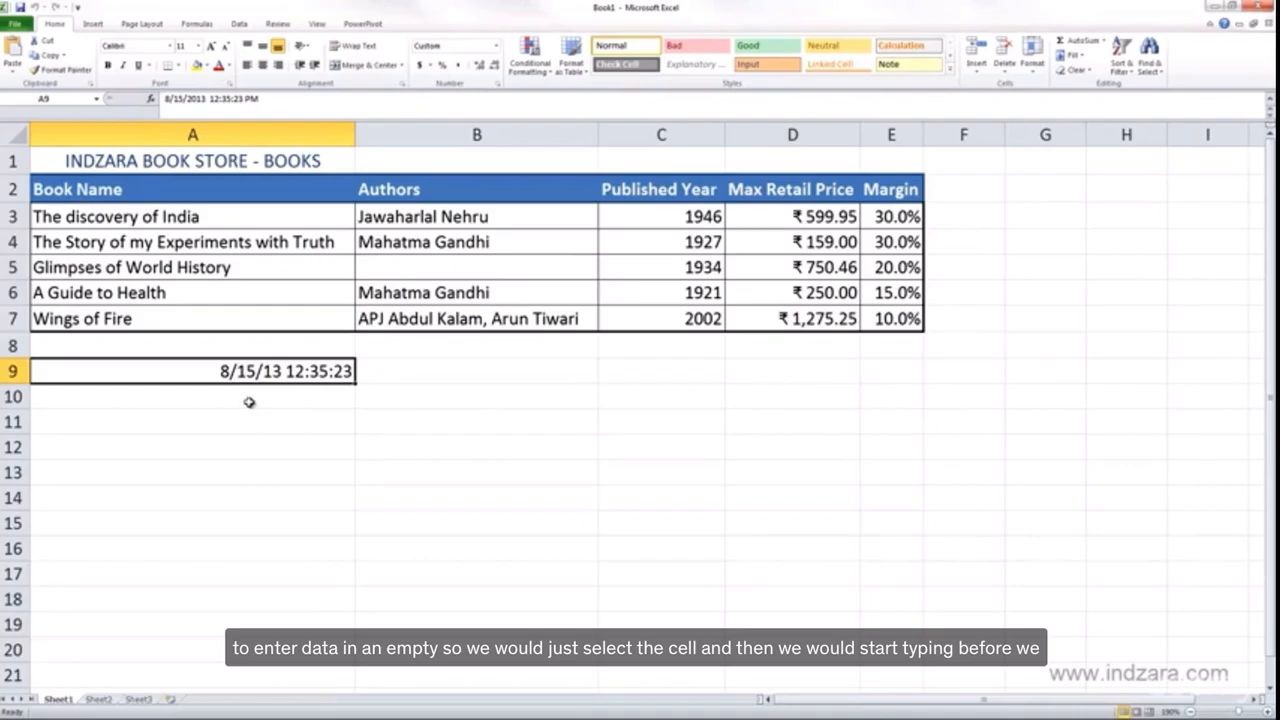
# Step: Enter "ABCasd uiee" in cell A10, with "uiee" in red font and the preceding text in the default color
pyautogui.click(248, 398)
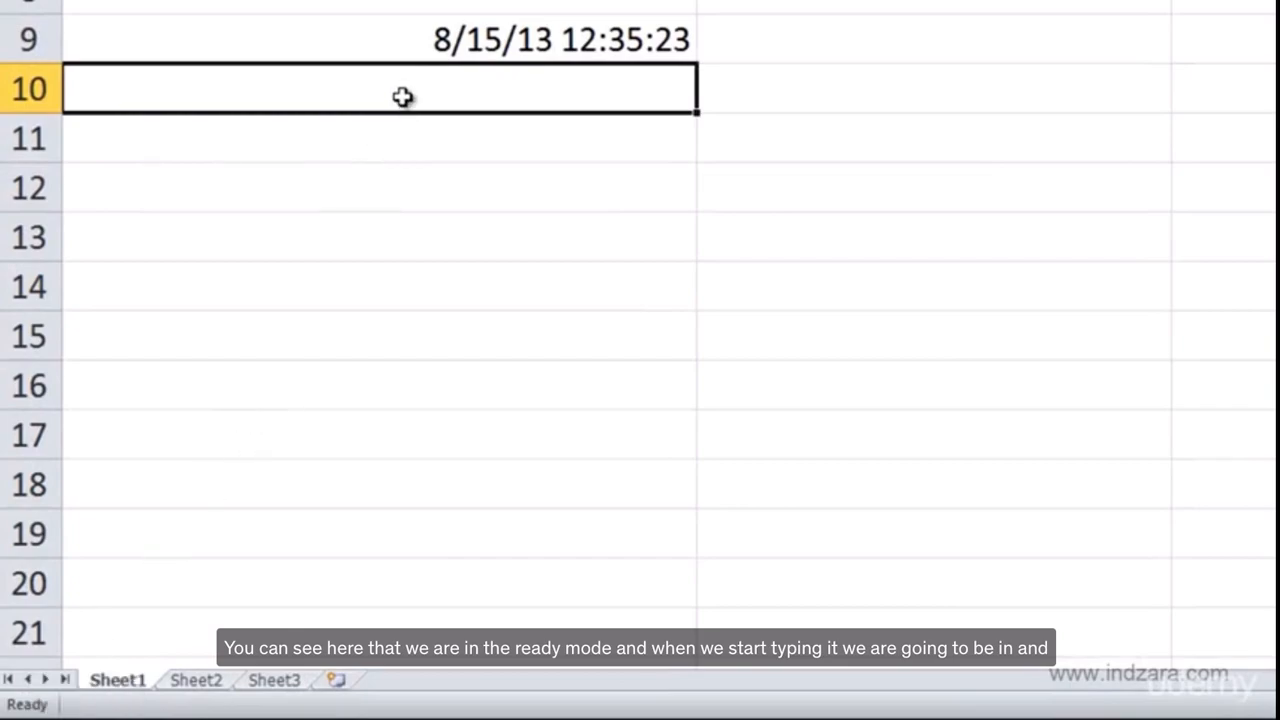
pyautogui.write('ABC')
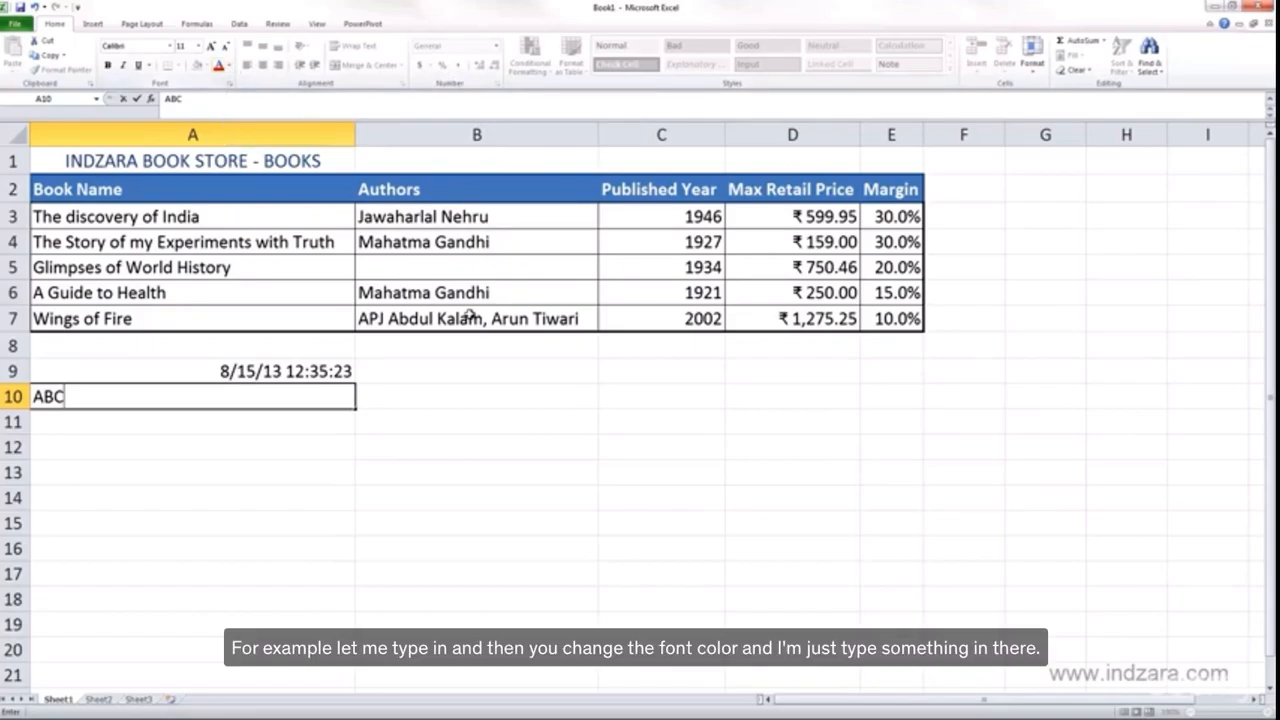
pyautogui.write('asd')
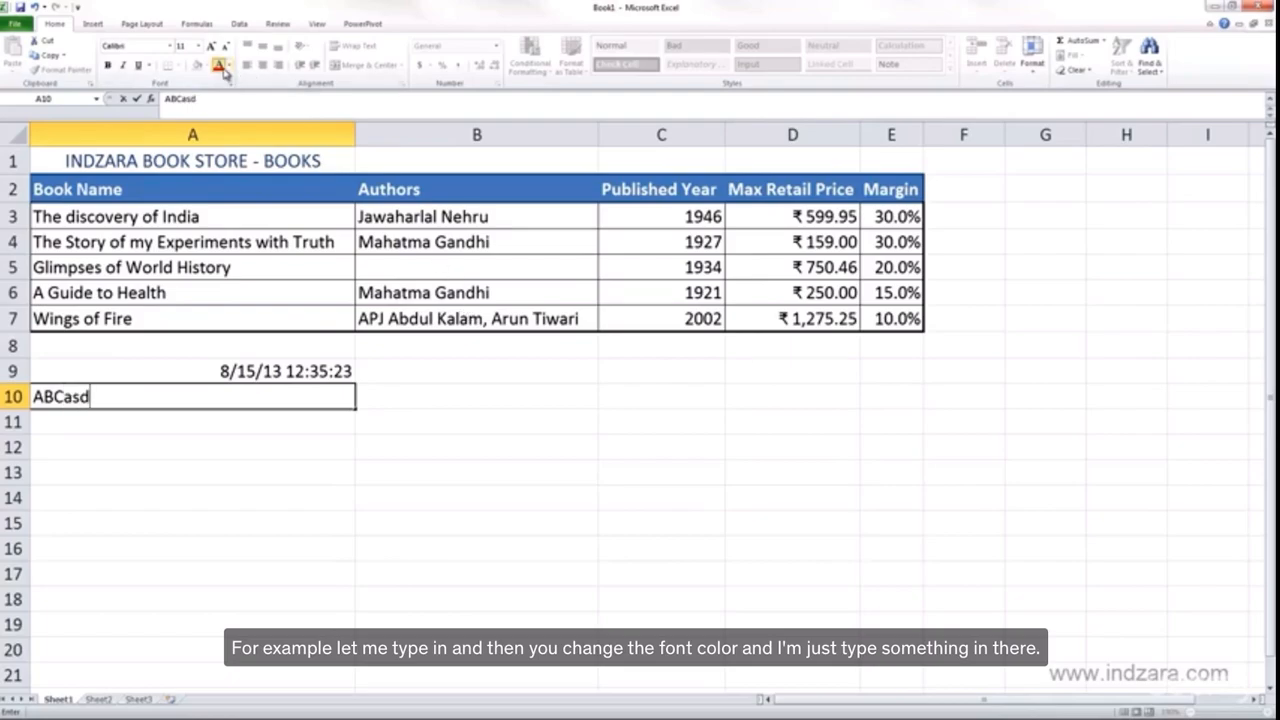
pyautogui.write(' uiee')
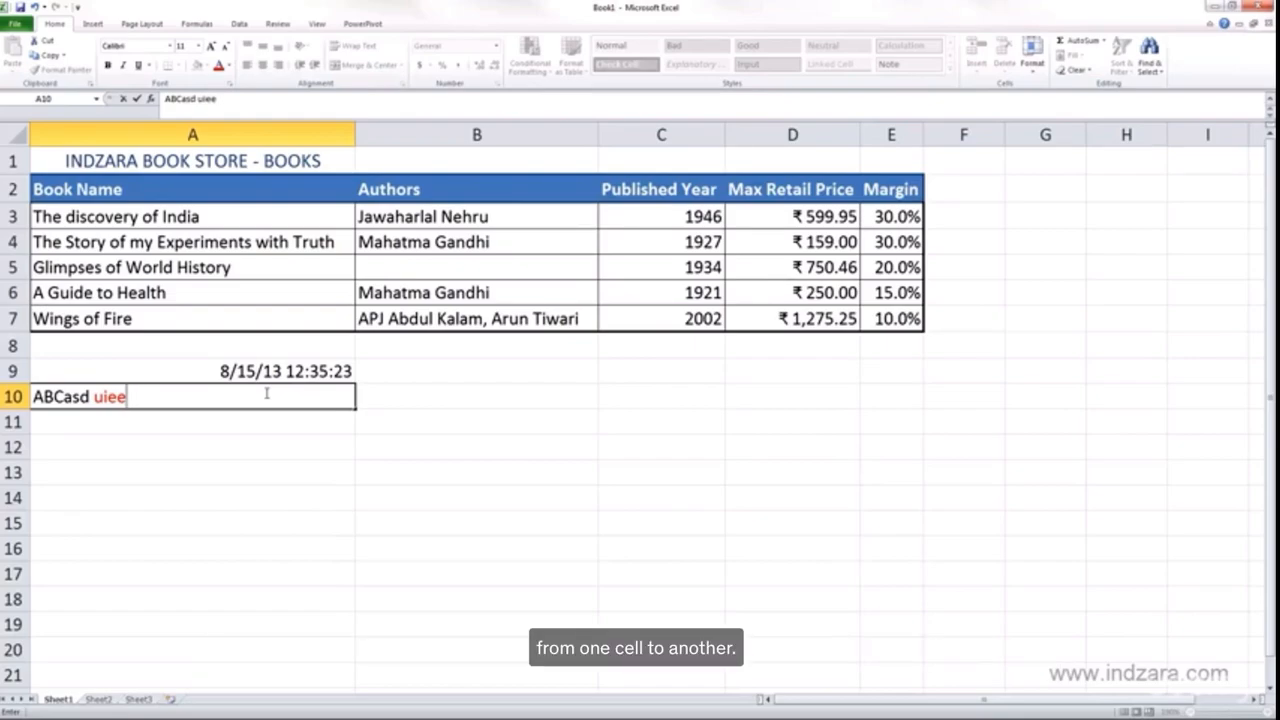
pyautogui.press('Return')
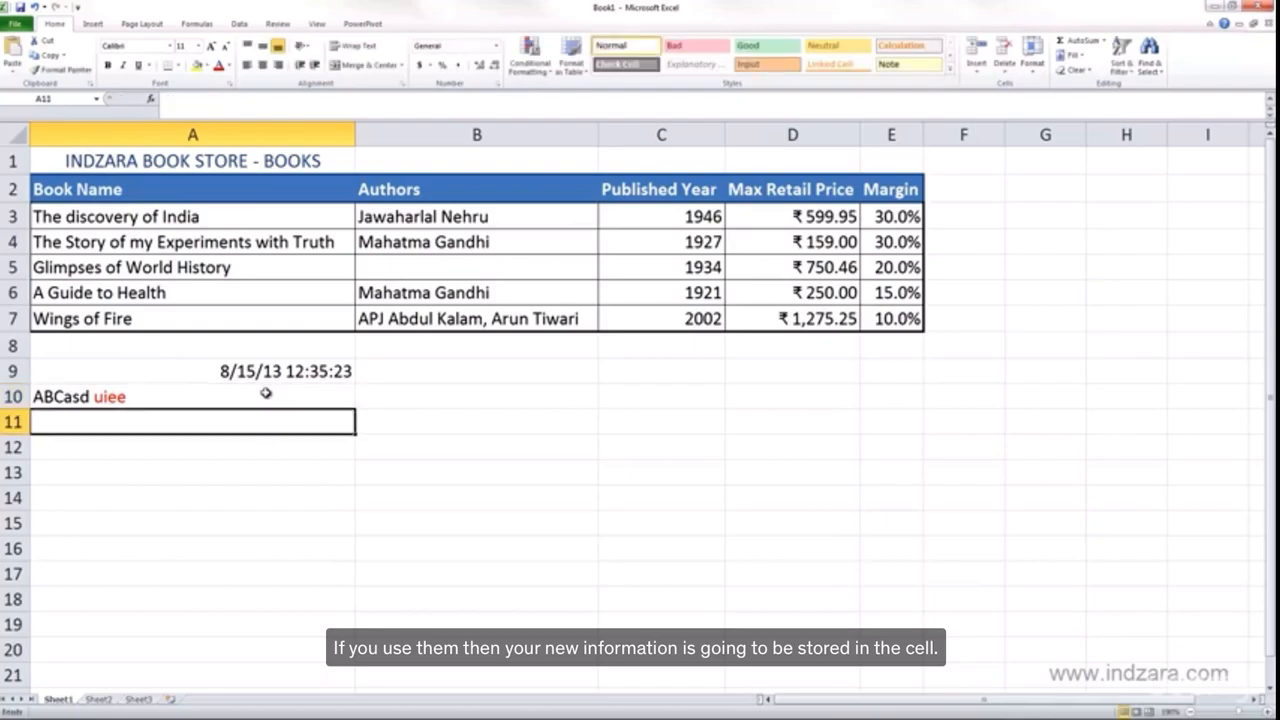
# Step: Try overwriting cell A10 with "ABC" and again with "New information", discarding each entry before committing it
pyautogui.click(266, 394)
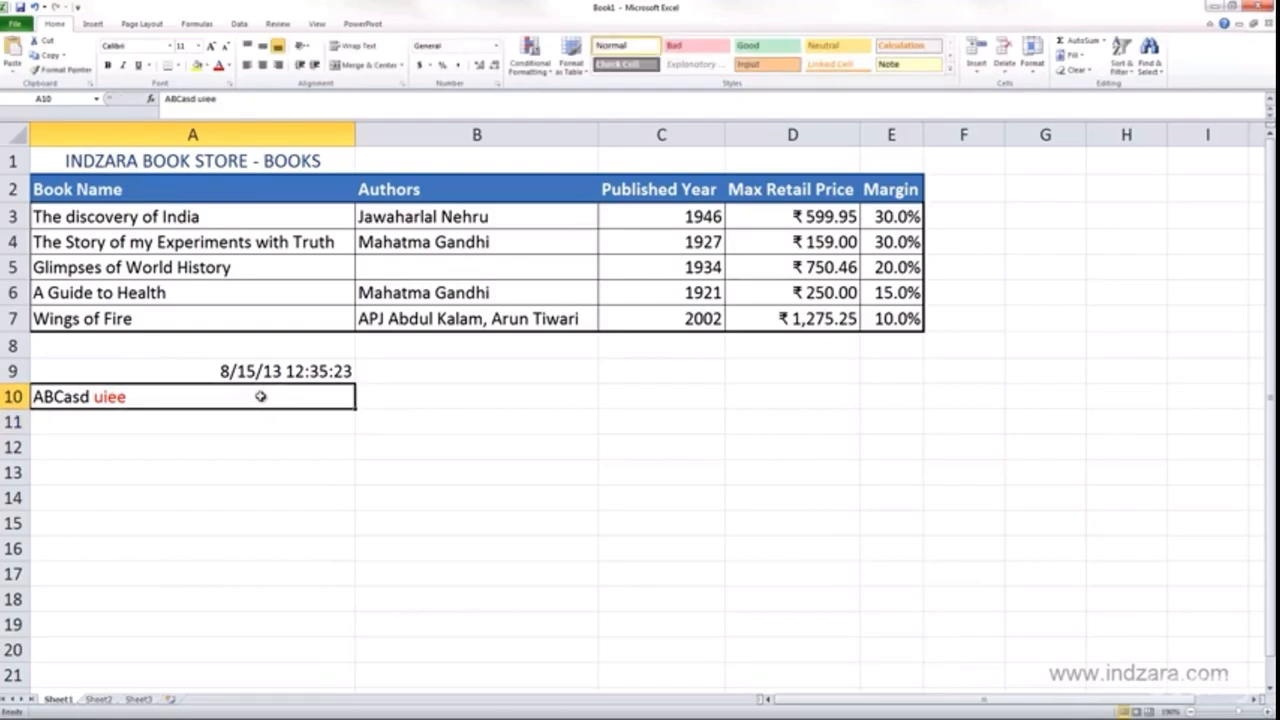
pyautogui.write('ABC')
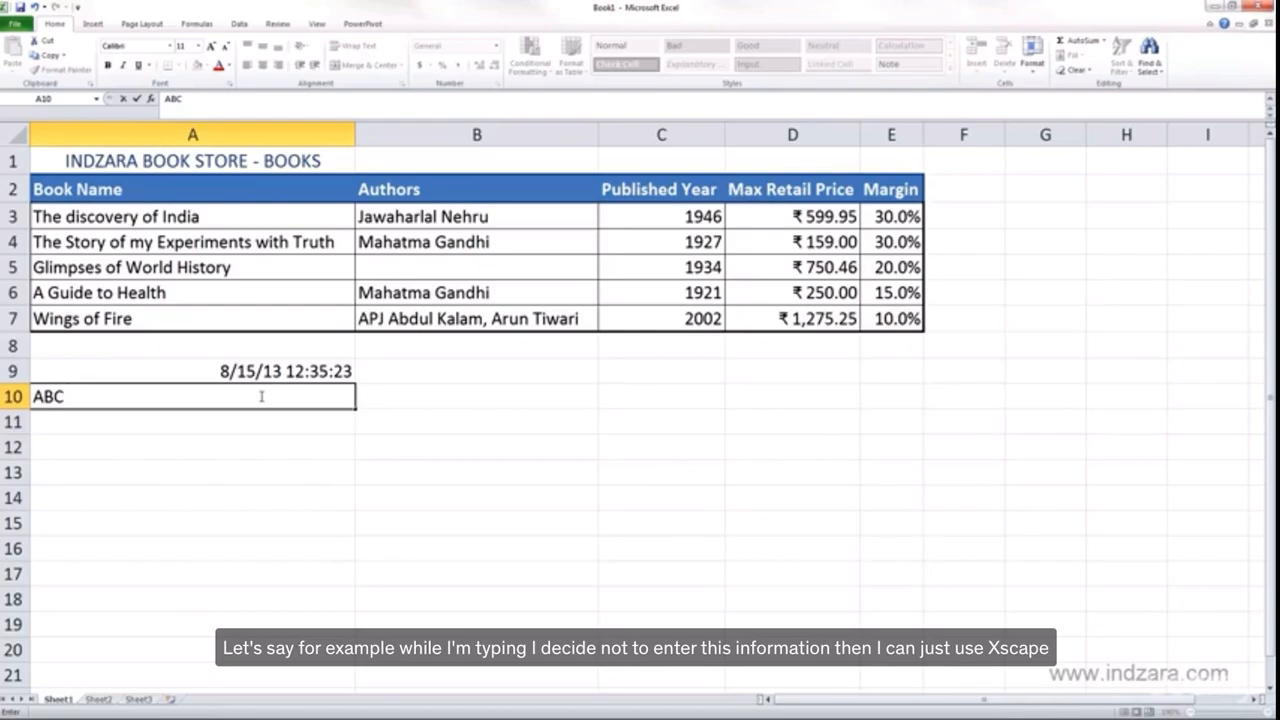
pyautogui.press('Escape')
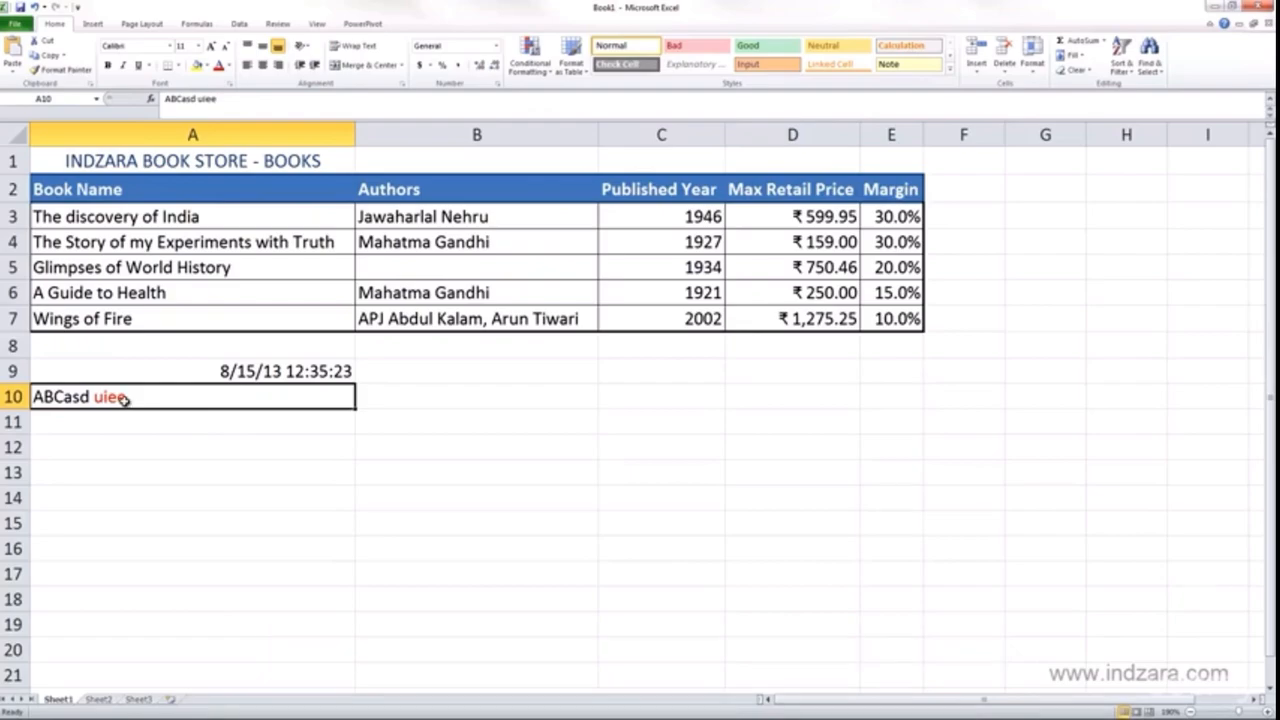
pyautogui.write('New ')
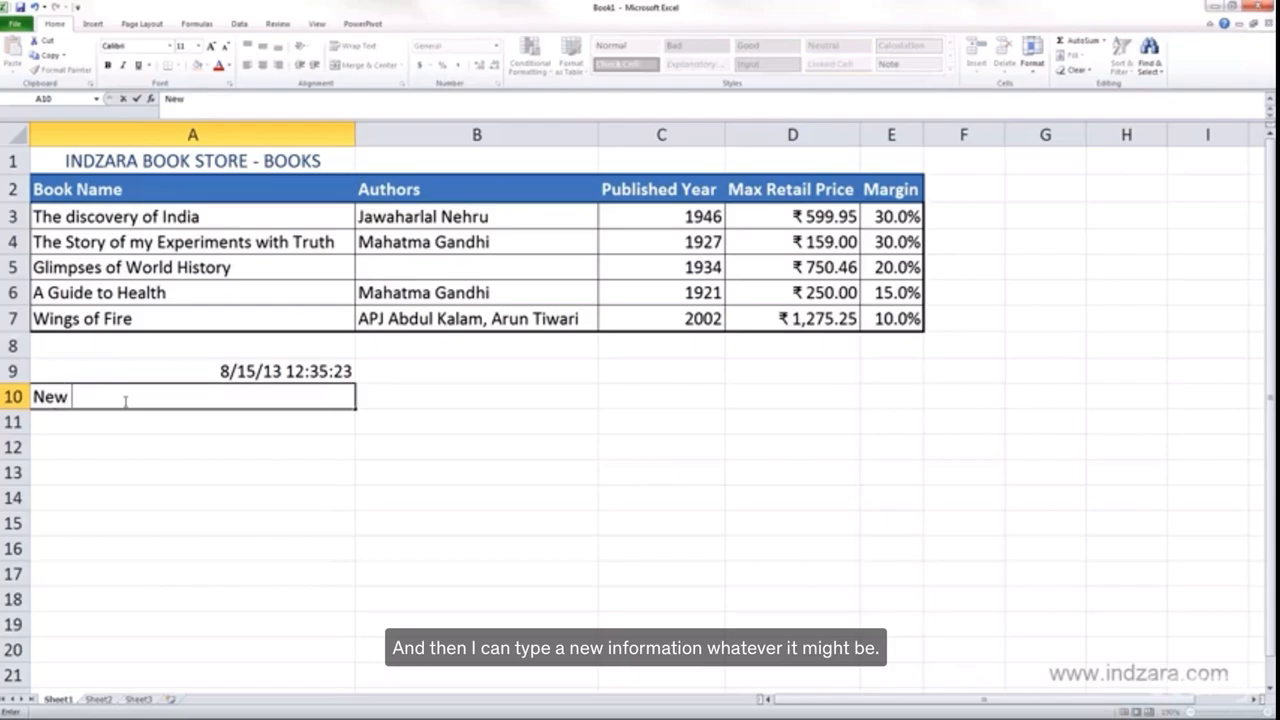
pyautogui.write('information')
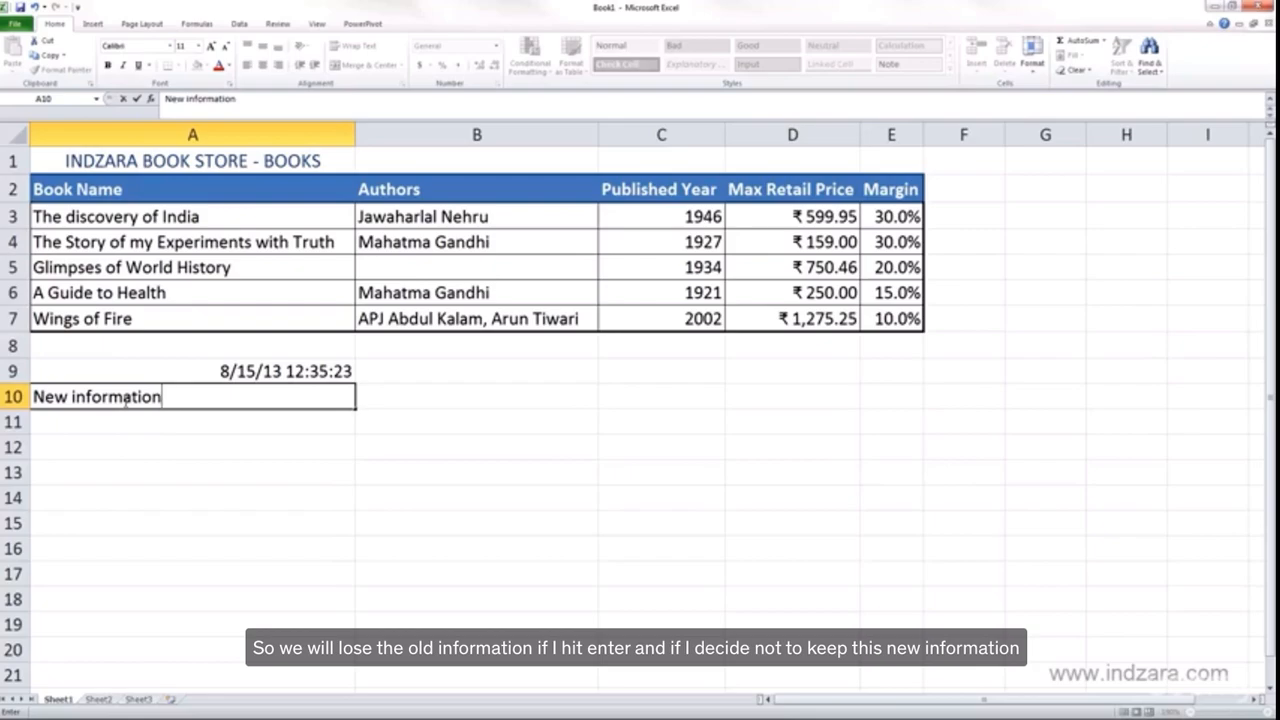
pyautogui.press('Escape')
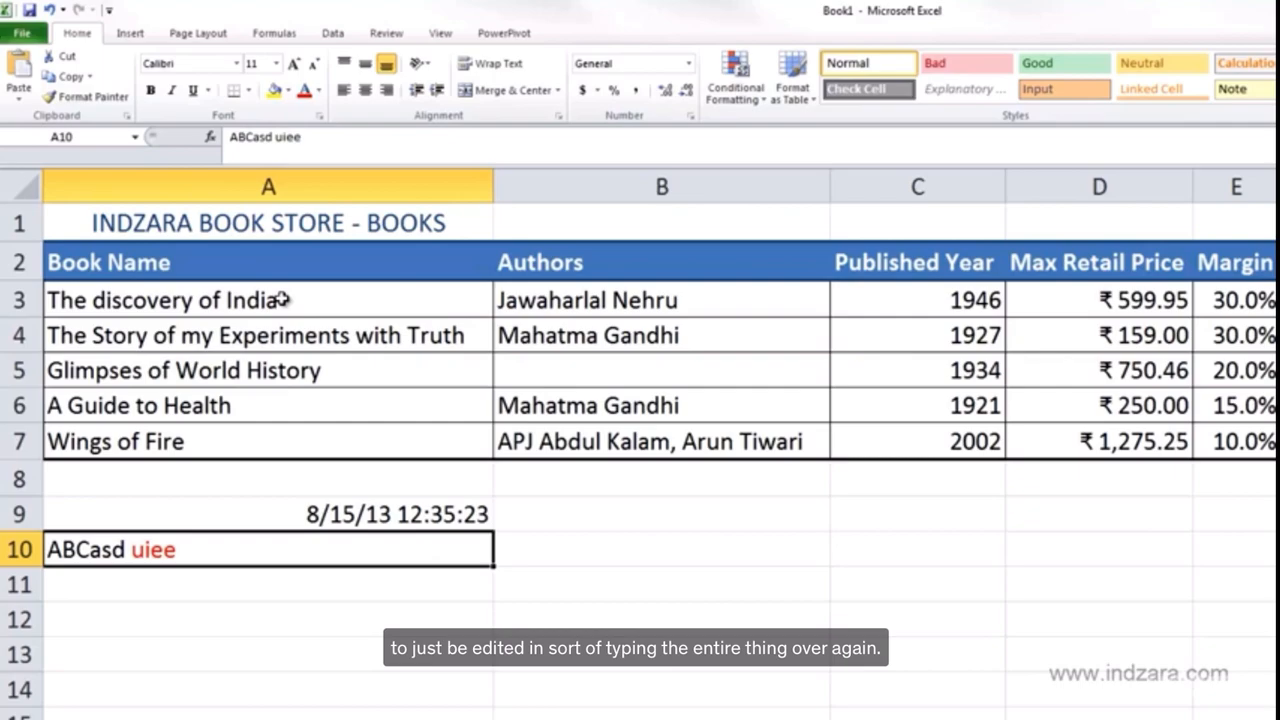
# Step: Edit the book name in cell A3 in place, deleting and retyping the final "a" of "India"
pyautogui.click(143, 302)
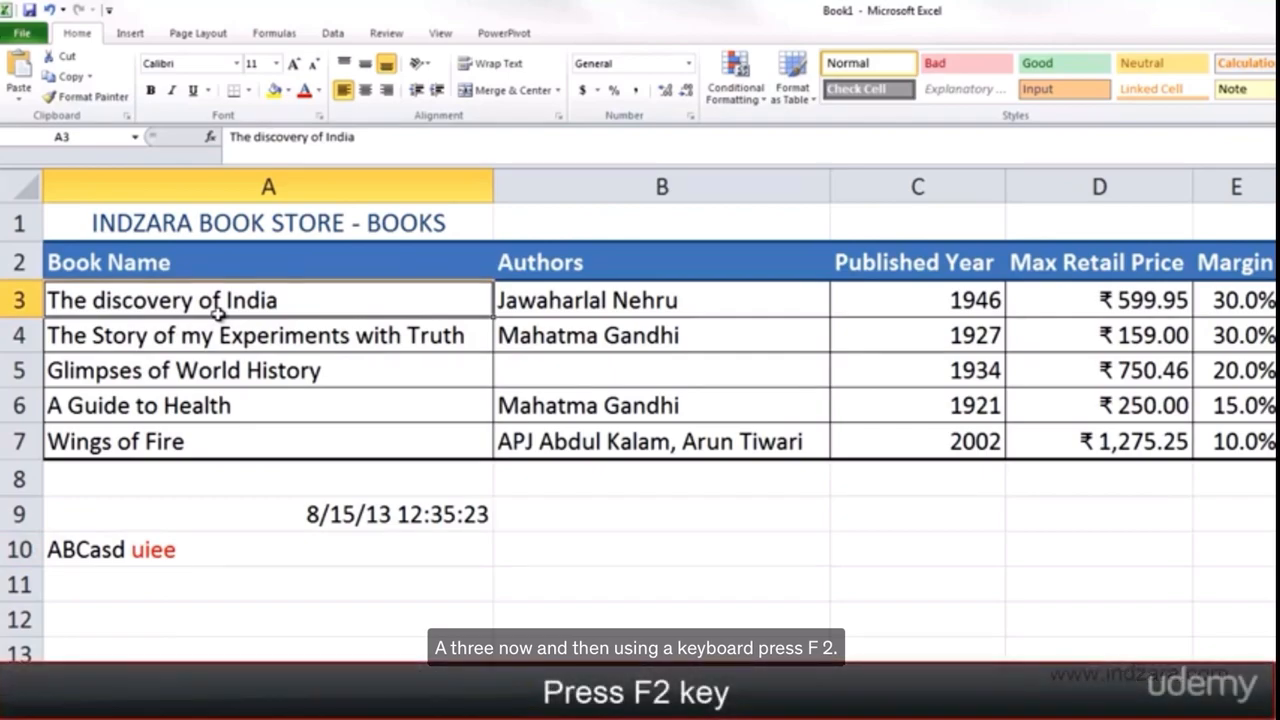
pyautogui.press('F2')
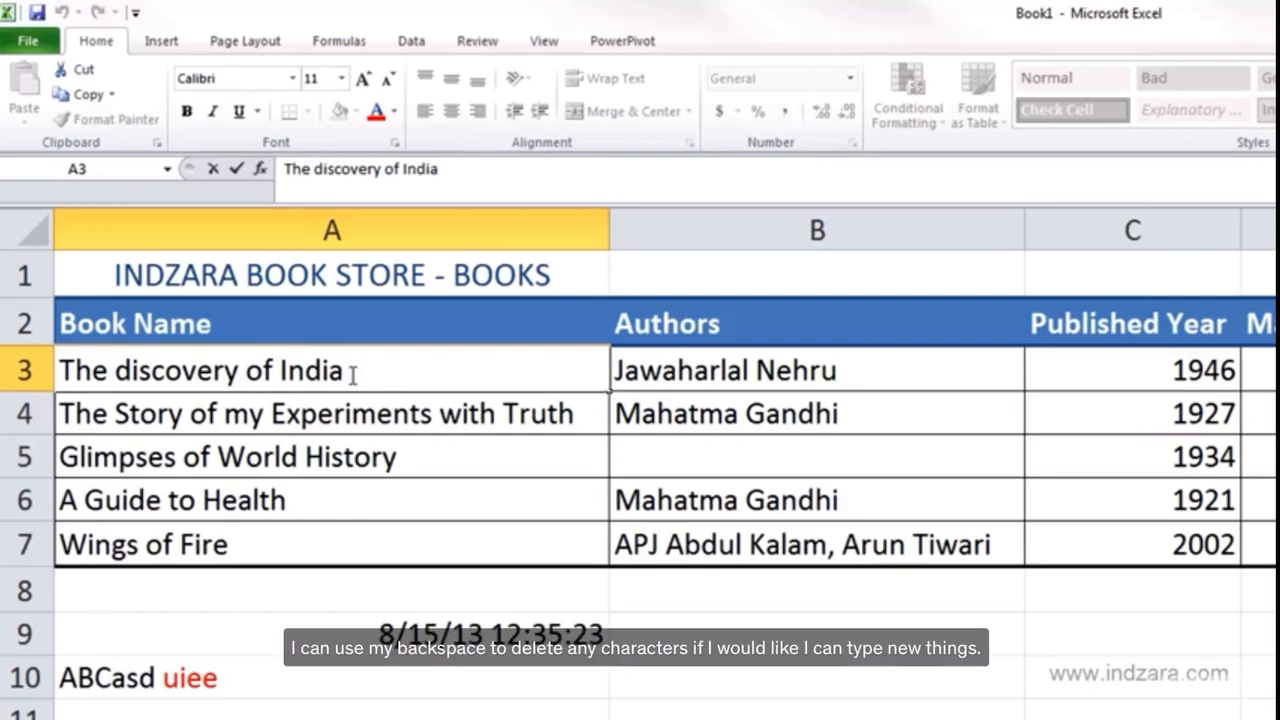
pyautogui.press('BackSpace')
pyautogui.write('a')
# Step: Move the text cursor from the end of the book name in cell A3 back to its beginning
pyautogui.press('Left')
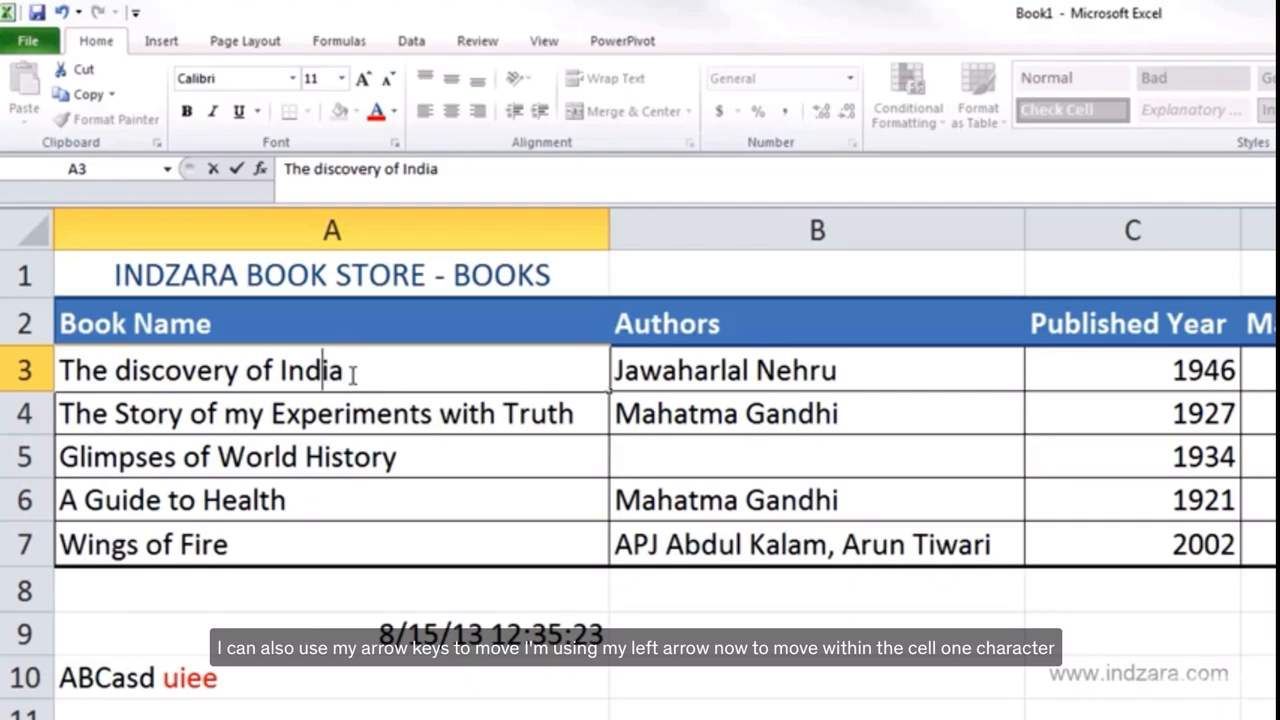
pyautogui.press('Left')
pyautogui.press('Left')
pyautogui.press('Left')
pyautogui.press('Left')
pyautogui.press('Left')
pyautogui.press('Left')
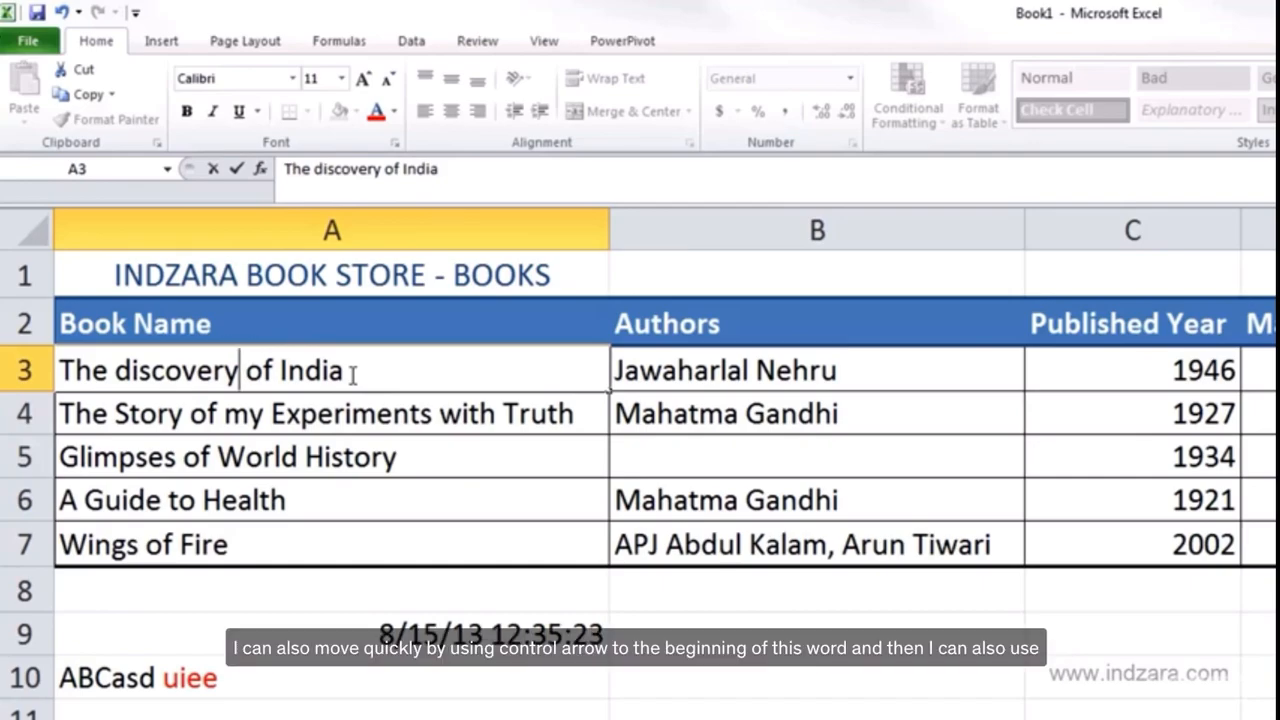
pyautogui.hotkey('ctrl', 'Left')
pyautogui.hotkey('ctrl', 'Left')
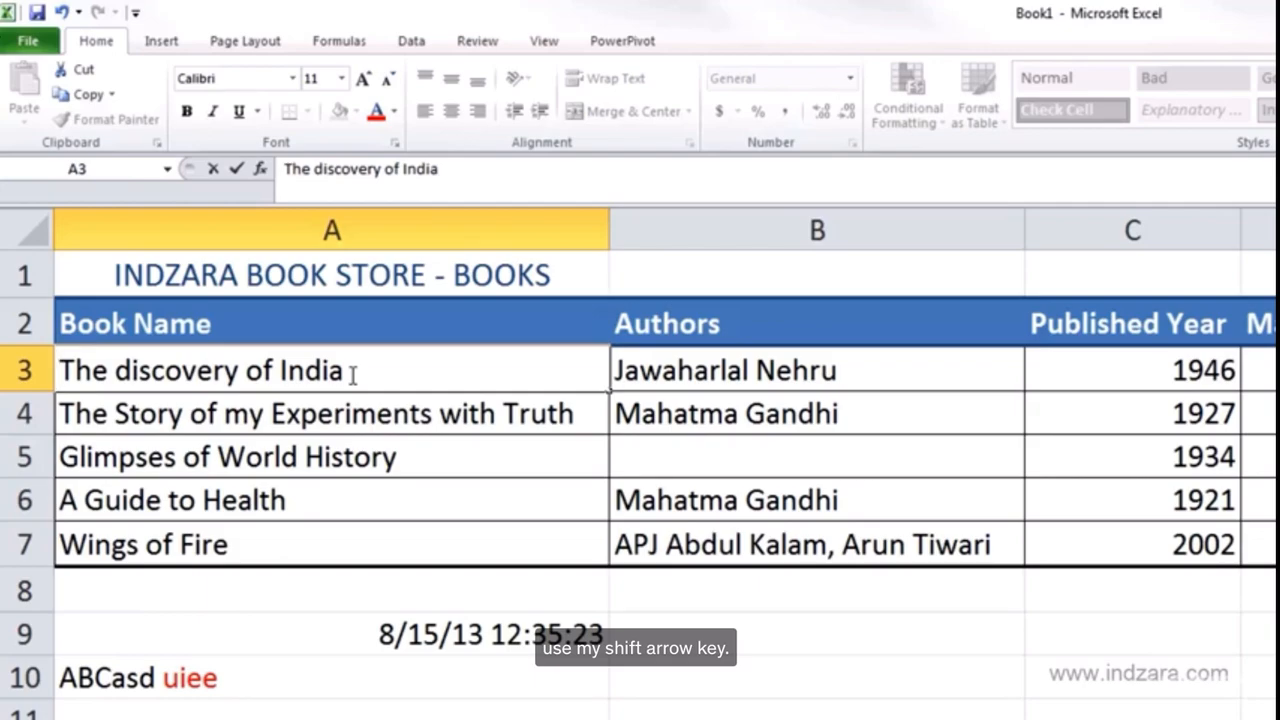
# Step: Select the book name inside cell A3 from its first character through "discovery", extending word by word to "India"
pyautogui.hotkey('shift', 'Right')
pyautogui.hotkey('shift', 'Right')
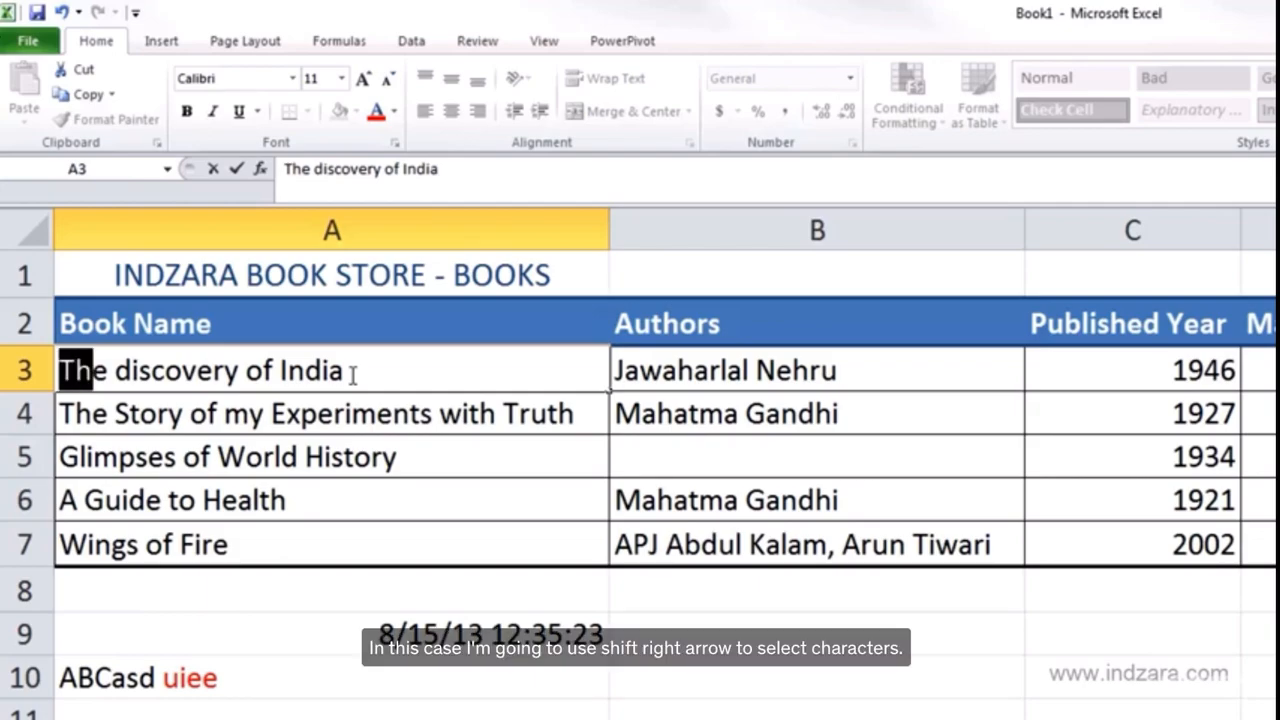
pyautogui.hotkey('shift', 'Right')
pyautogui.hotkey('shift', 'Right')
pyautogui.hotkey('shift', 'Right')
pyautogui.hotkey('shift', 'Right')
pyautogui.hotkey('shift', 'Right')
pyautogui.hotkey('shift', 'Right')
pyautogui.hotkey('shift', 'Right')
pyautogui.hotkey('shift', 'Right')
pyautogui.hotkey('shift', 'Right')
pyautogui.hotkey('shift', 'Right')
pyautogui.hotkey('shift', 'Right')
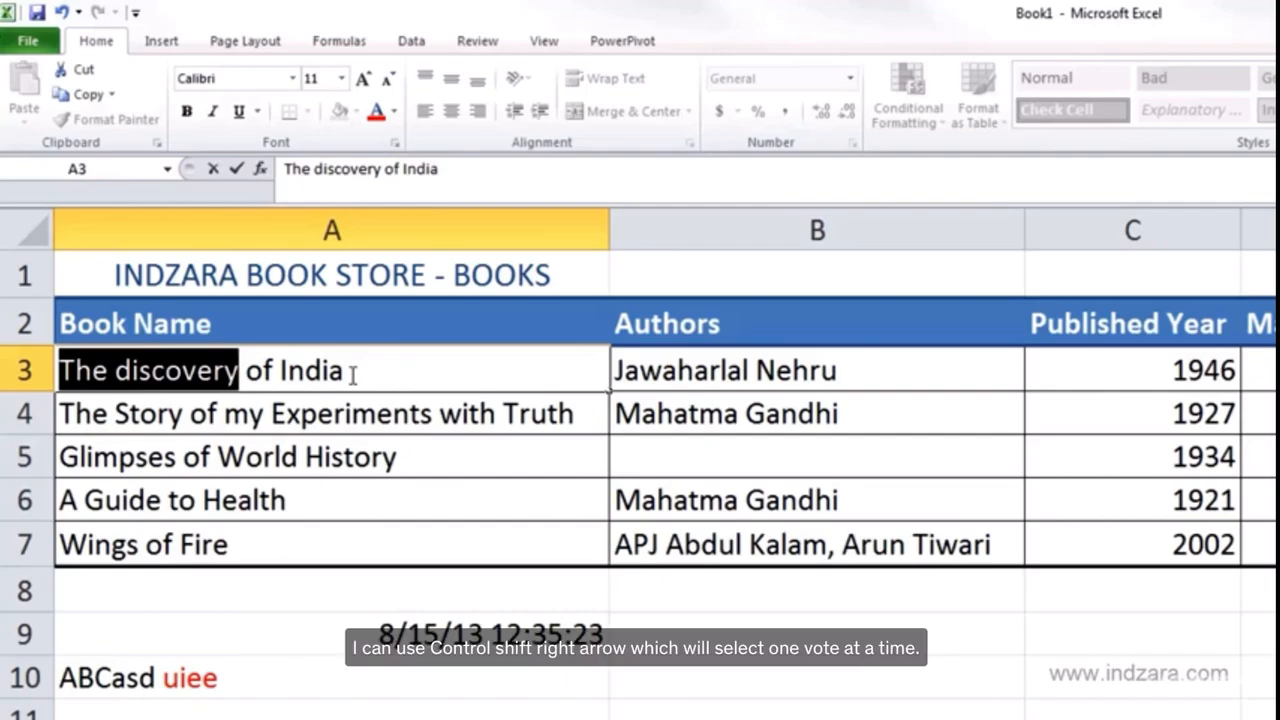
pyautogui.hotkey('ctrl', 'shift', 'Right')
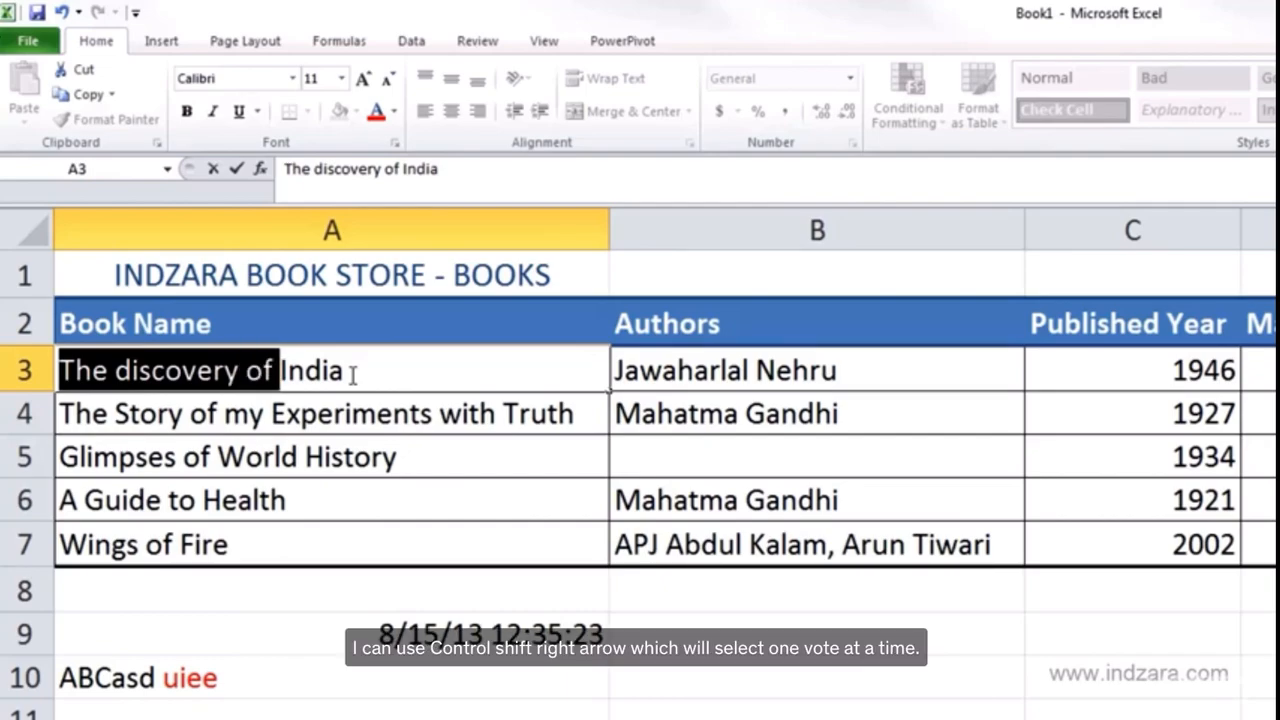
pyautogui.hotkey('ctrl', 'shift', 'Right')
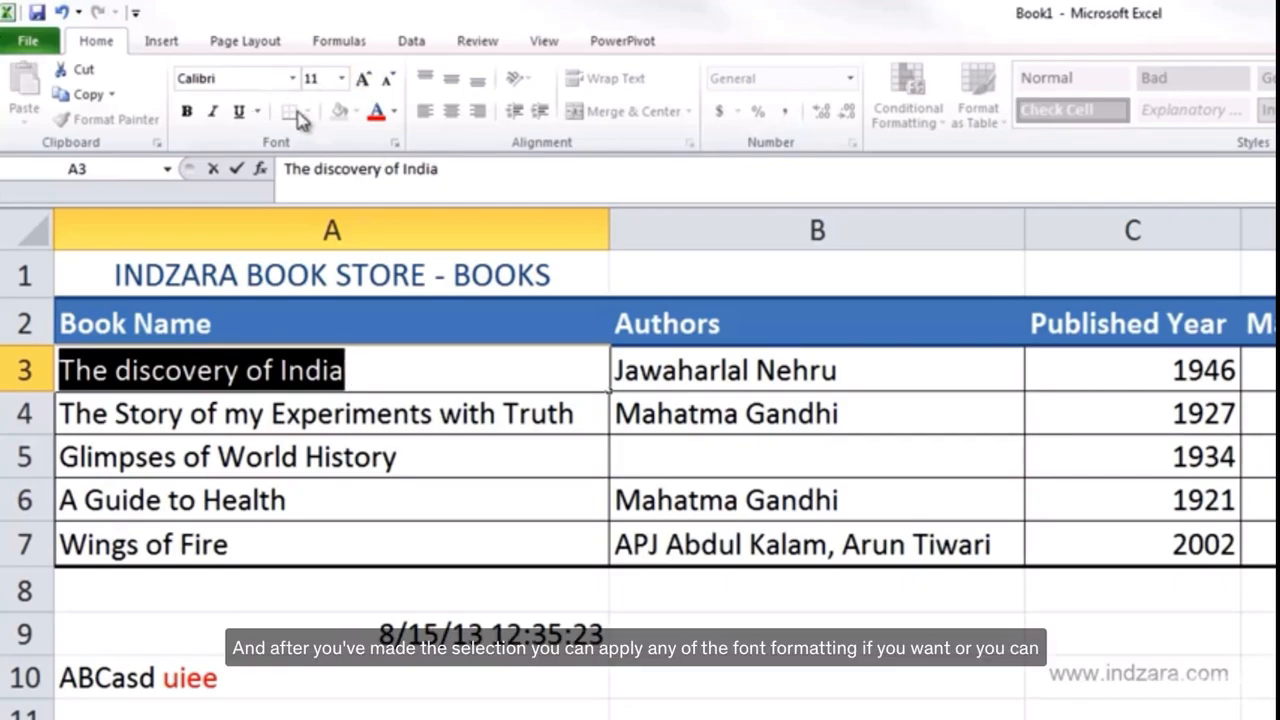
# Step: Delete the word "of" from the book name in cell A3, retype it, and cancel the cell edit
pyautogui.click(322, 372)
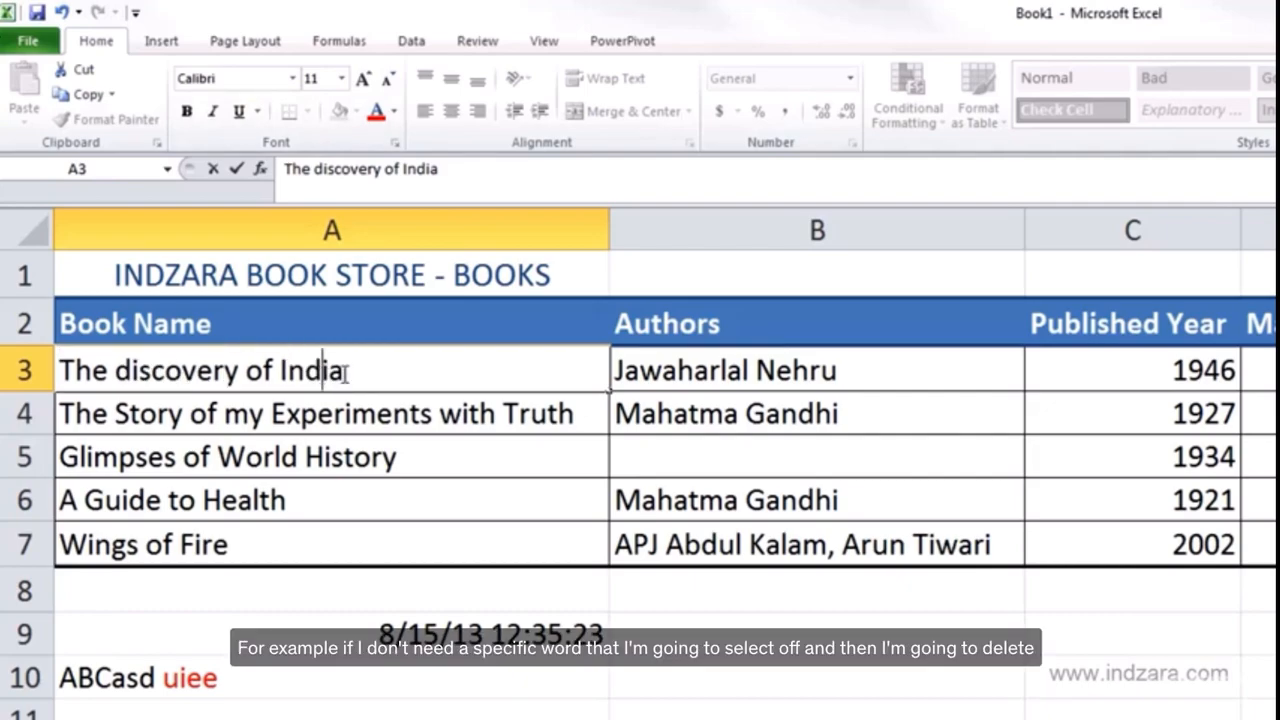
pyautogui.press('Left')
pyautogui.press('Left')
pyautogui.press('Left')
pyautogui.press('Left')
pyautogui.hotkey('shift', 'Left')
pyautogui.hotkey('shift', 'Left')
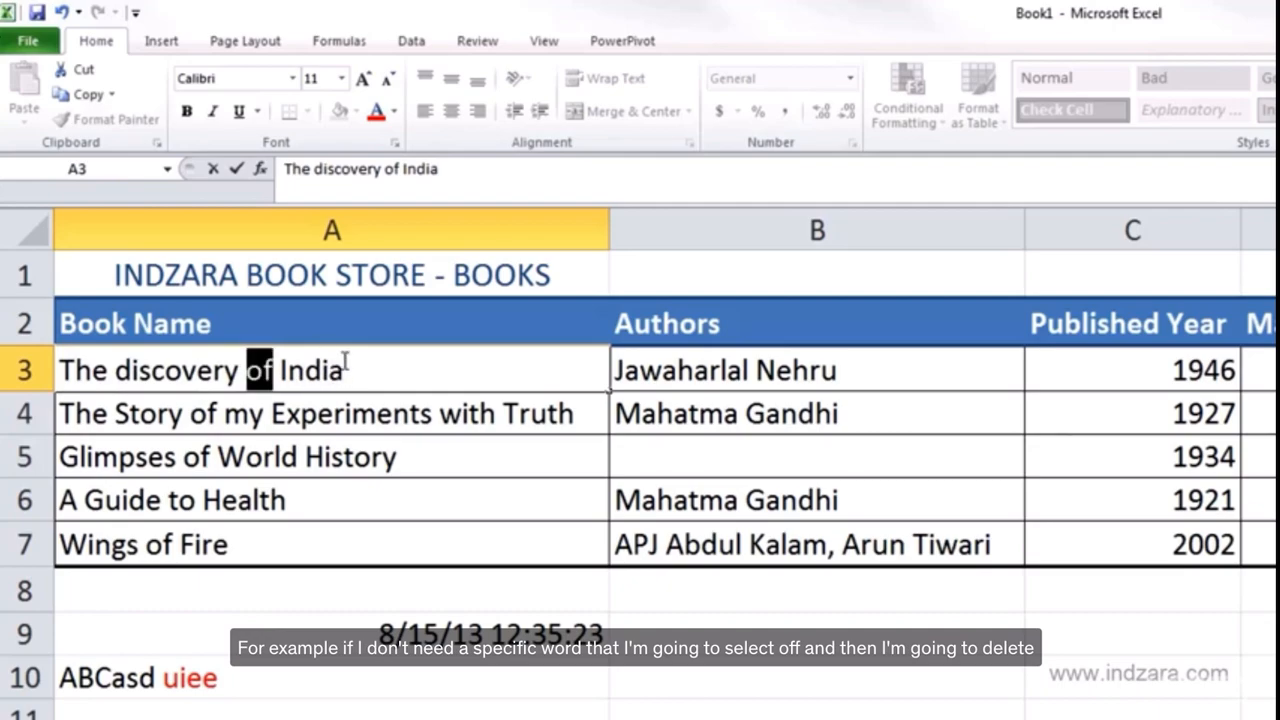
pyautogui.press('Delete')
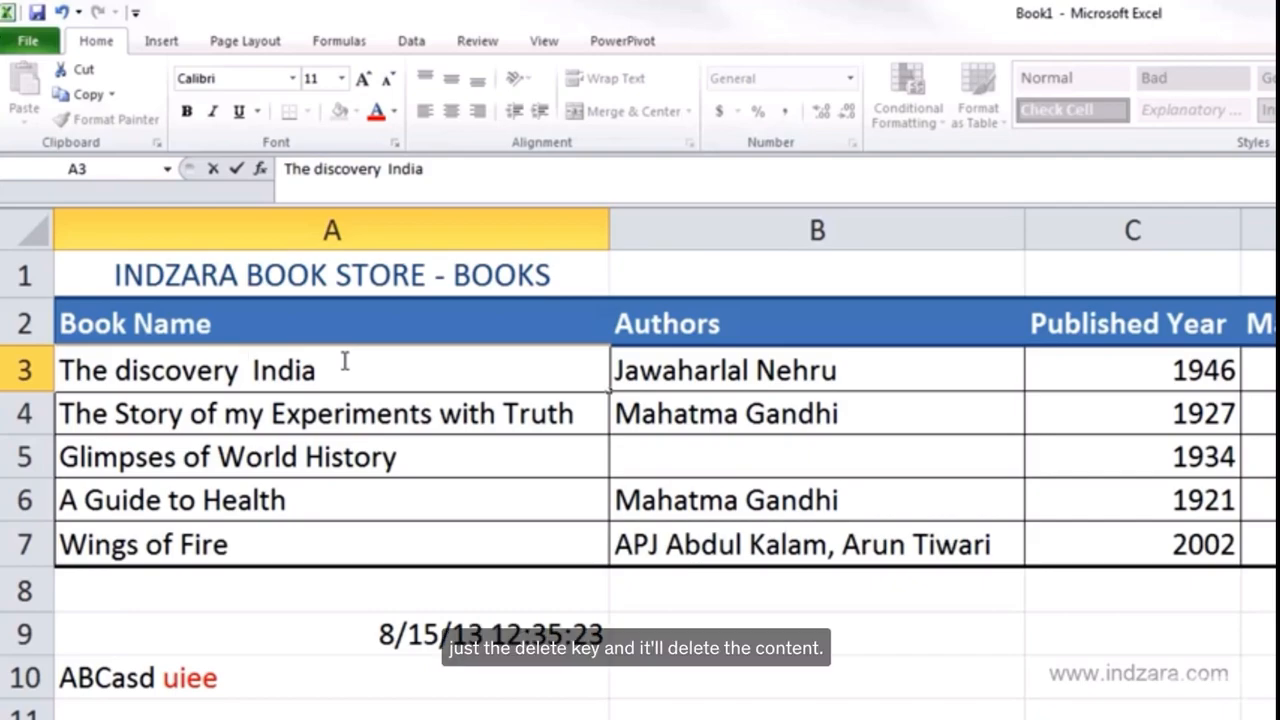
pyautogui.write('of')
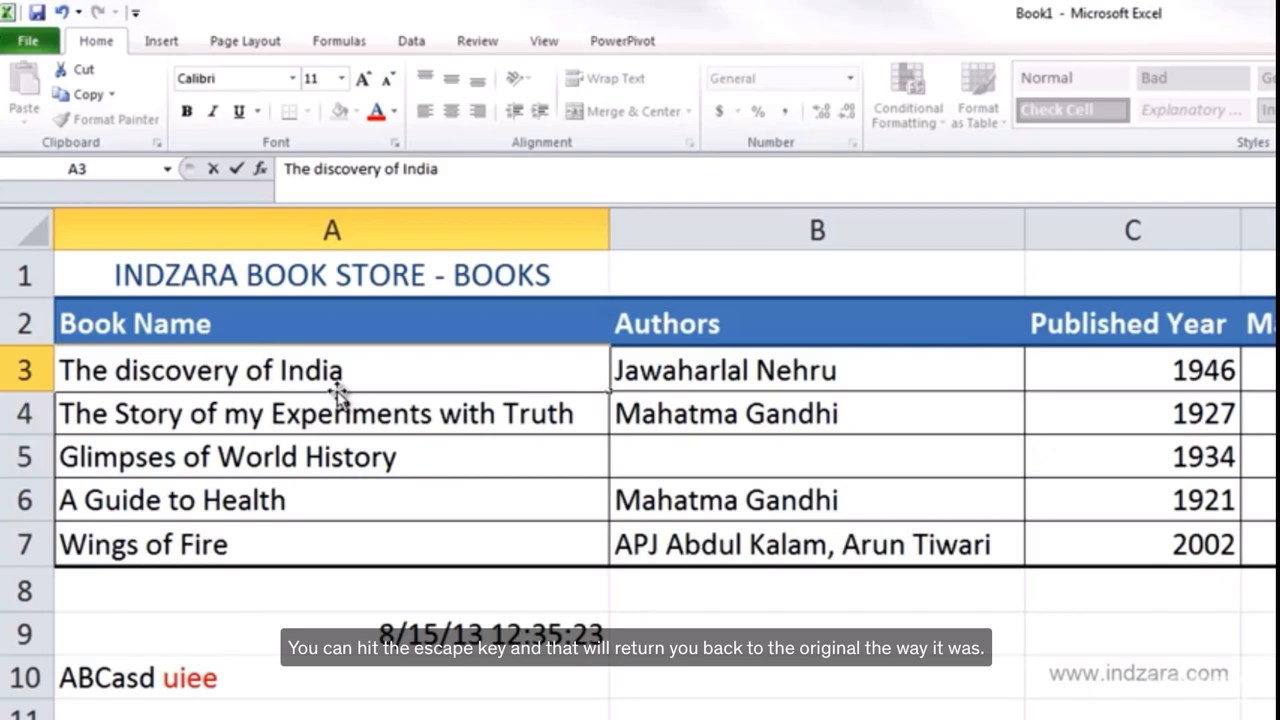
pyautogui.press('Escape')
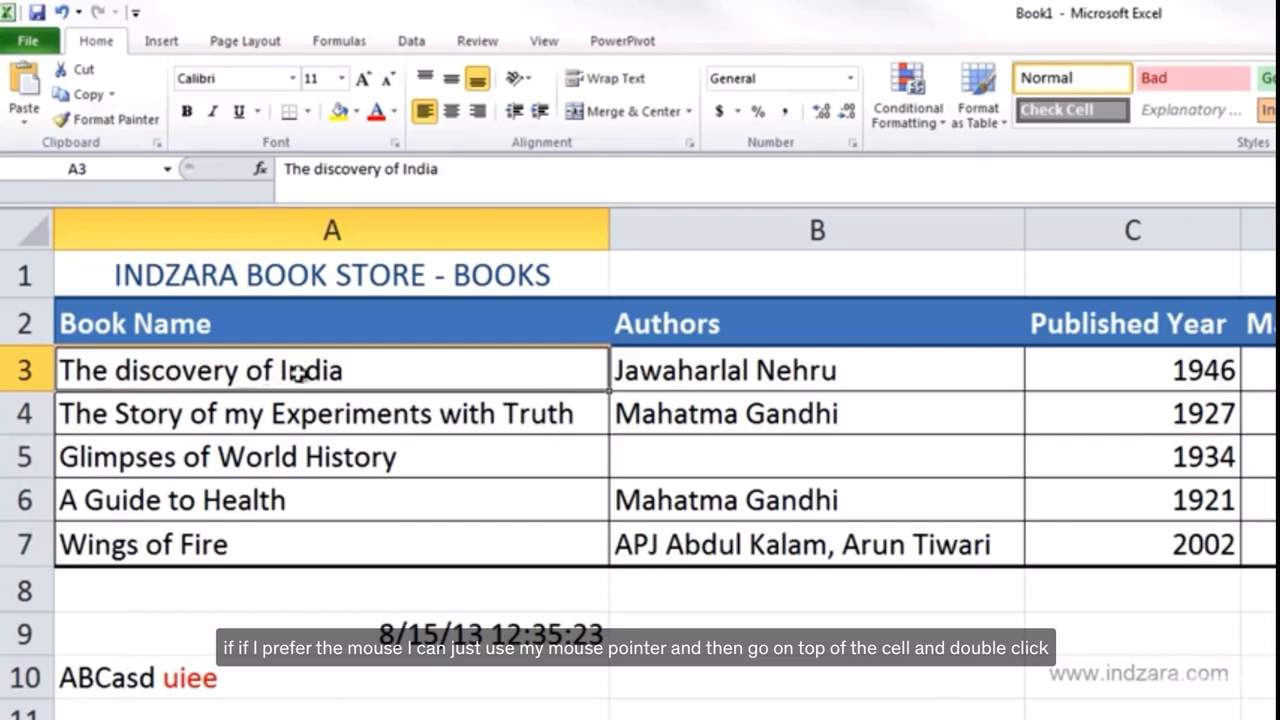
# Step: Capitalize the "d" of "discovery" in cell A3 so the book name reads "The Discovery of India"
pyautogui.doubleClick(118, 372)
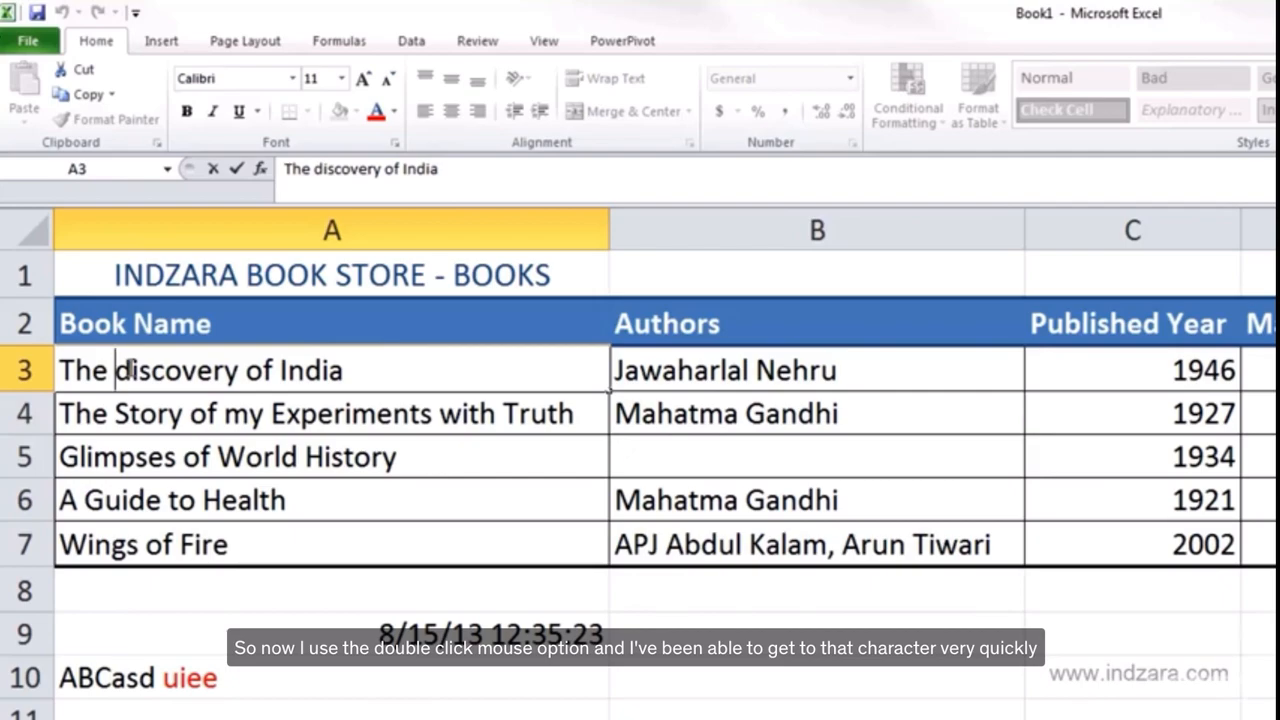
pyautogui.press('Right')
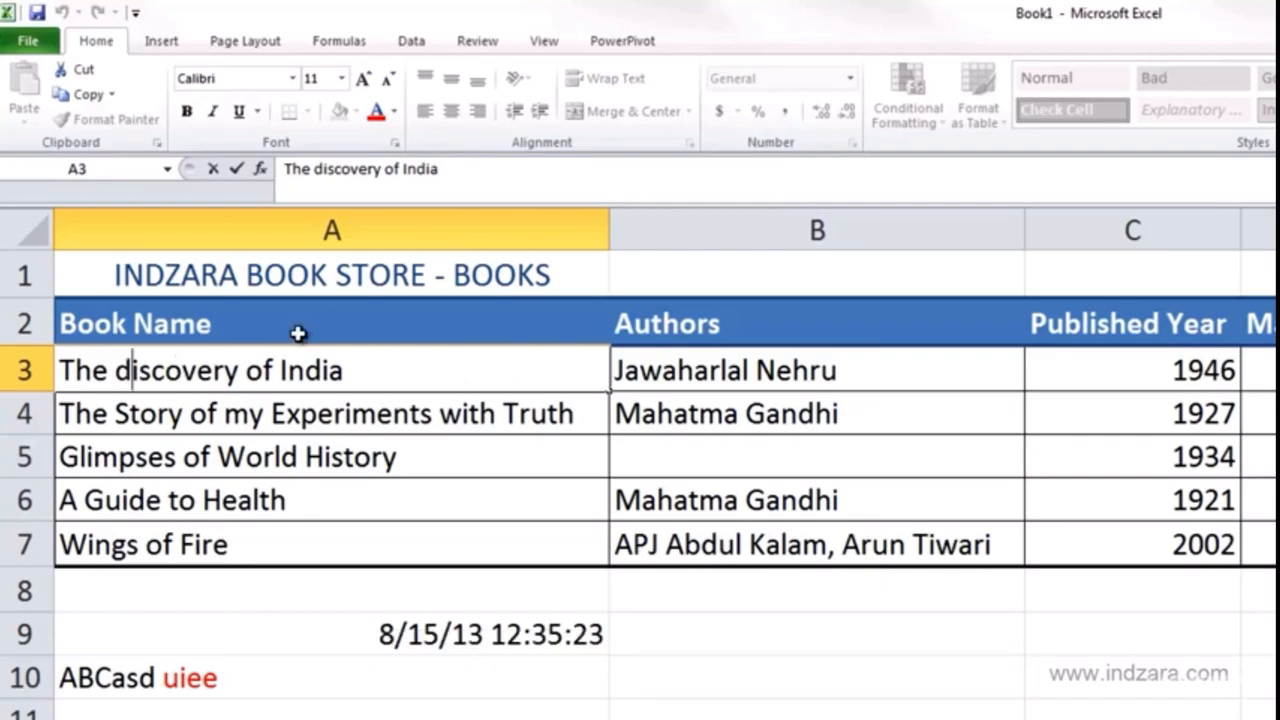
pyautogui.press('BackSpace')
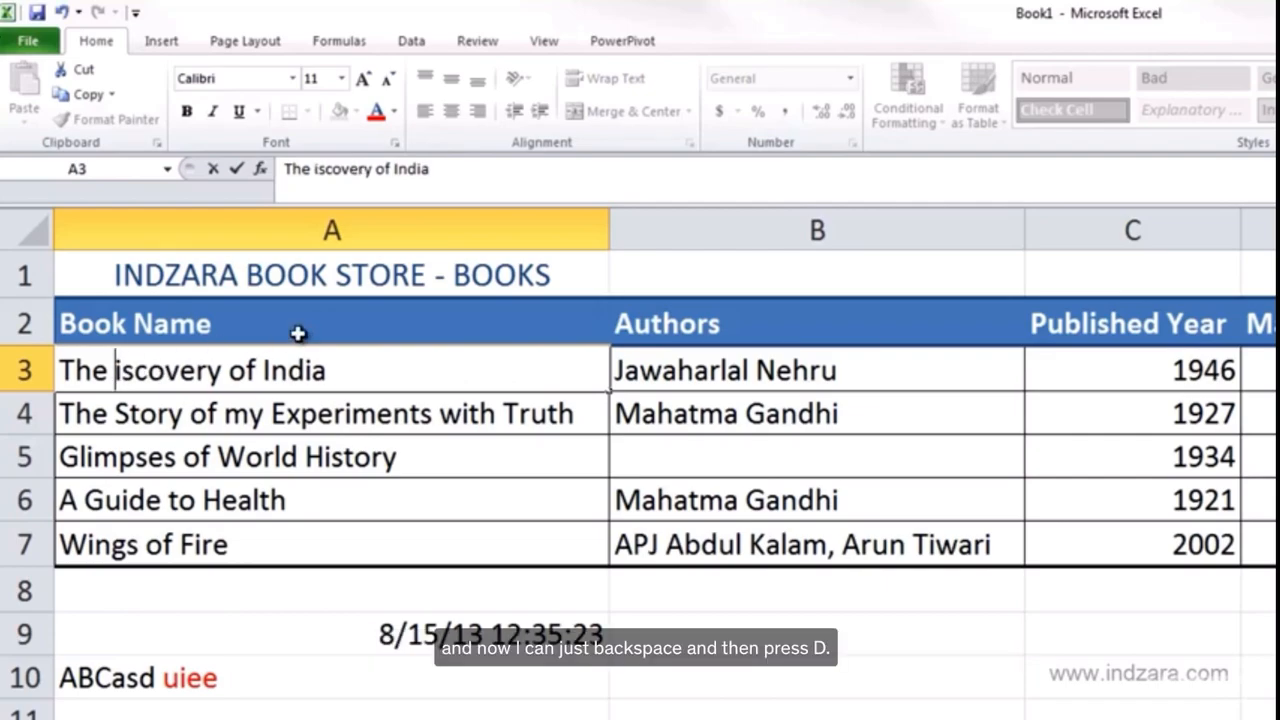
pyautogui.write('D')
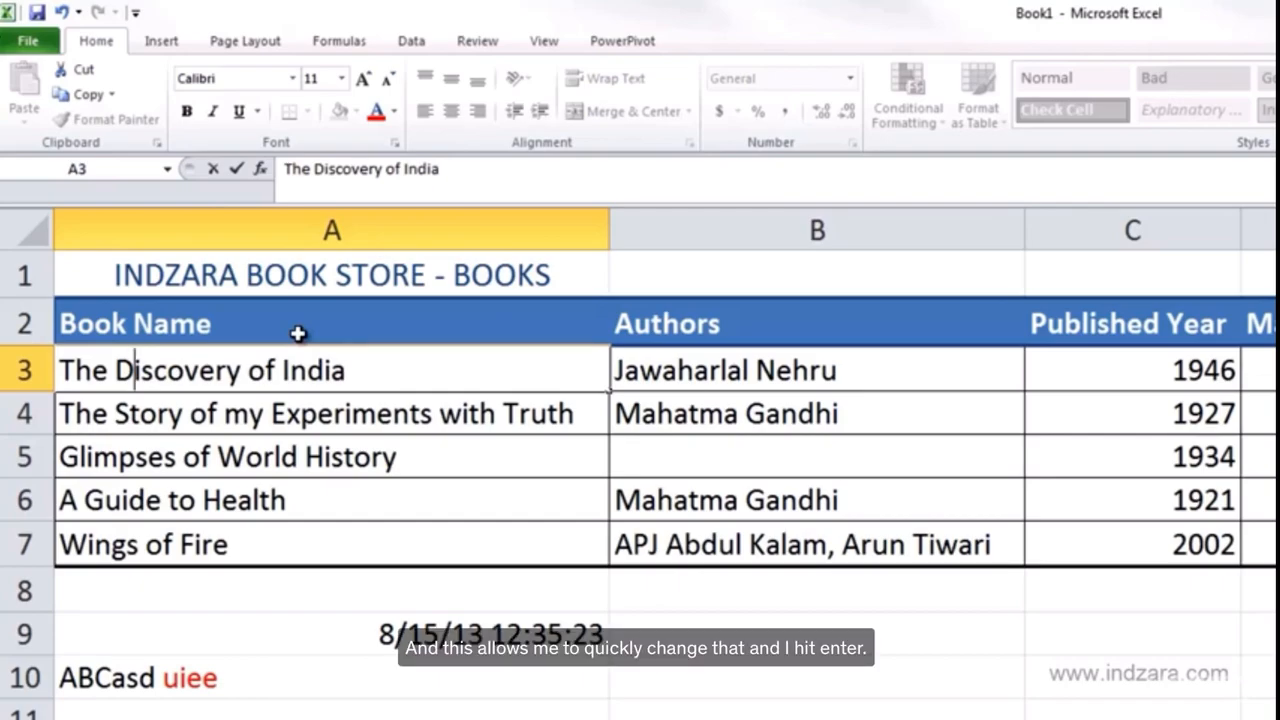
pyautogui.press('Return')
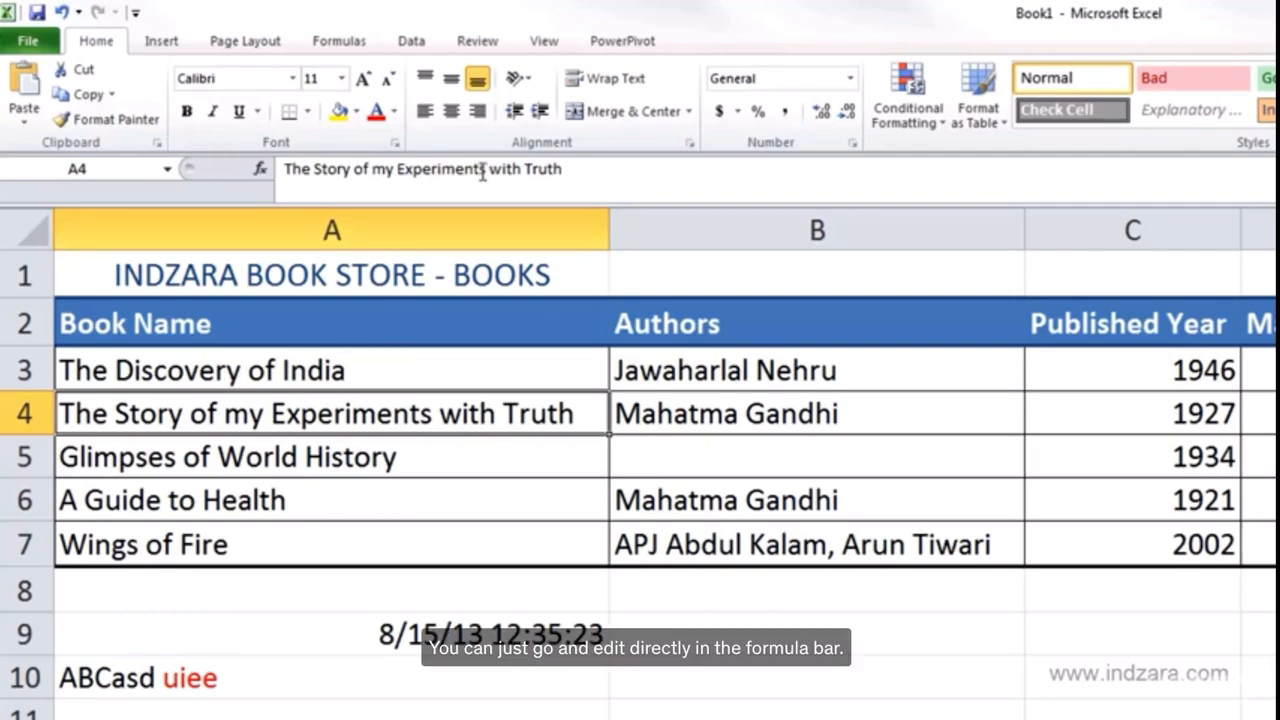
# Step: Try selecting "Discovery of India", "of" and "The Discovery" within cell A3's text in the formula bar, and leave editing
pyautogui.click(360, 370)
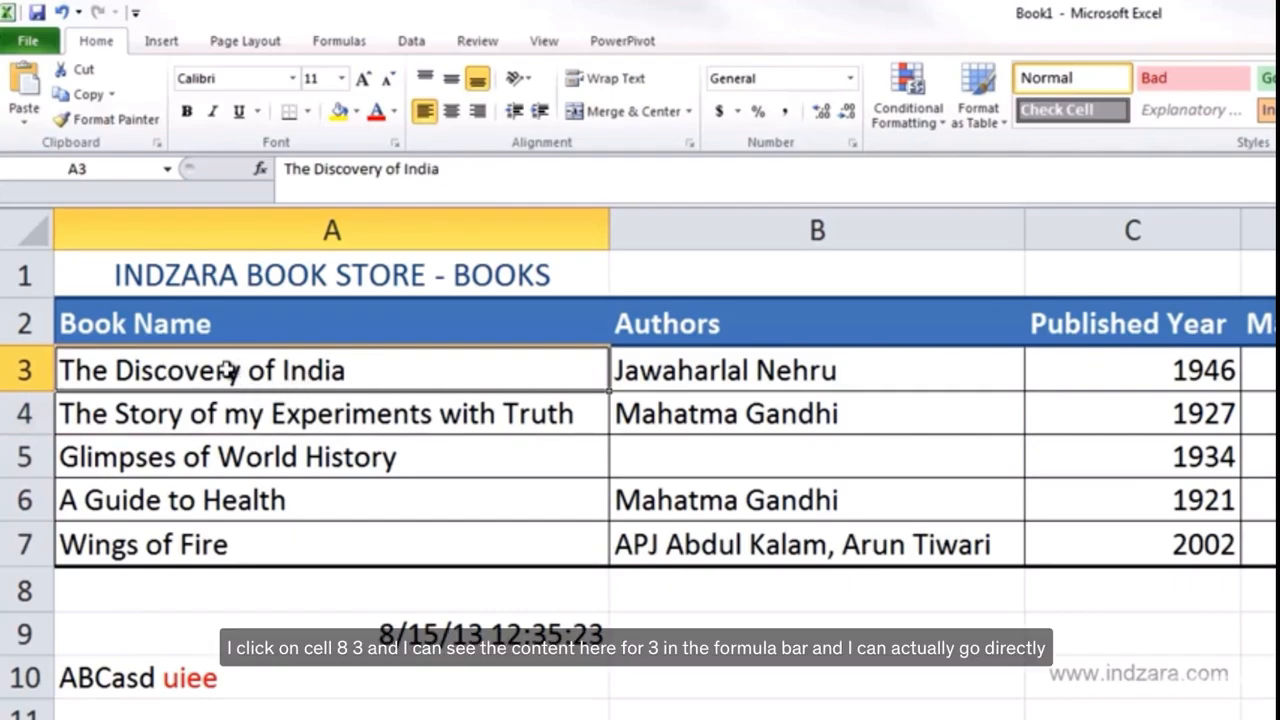
pyautogui.click(407, 168)
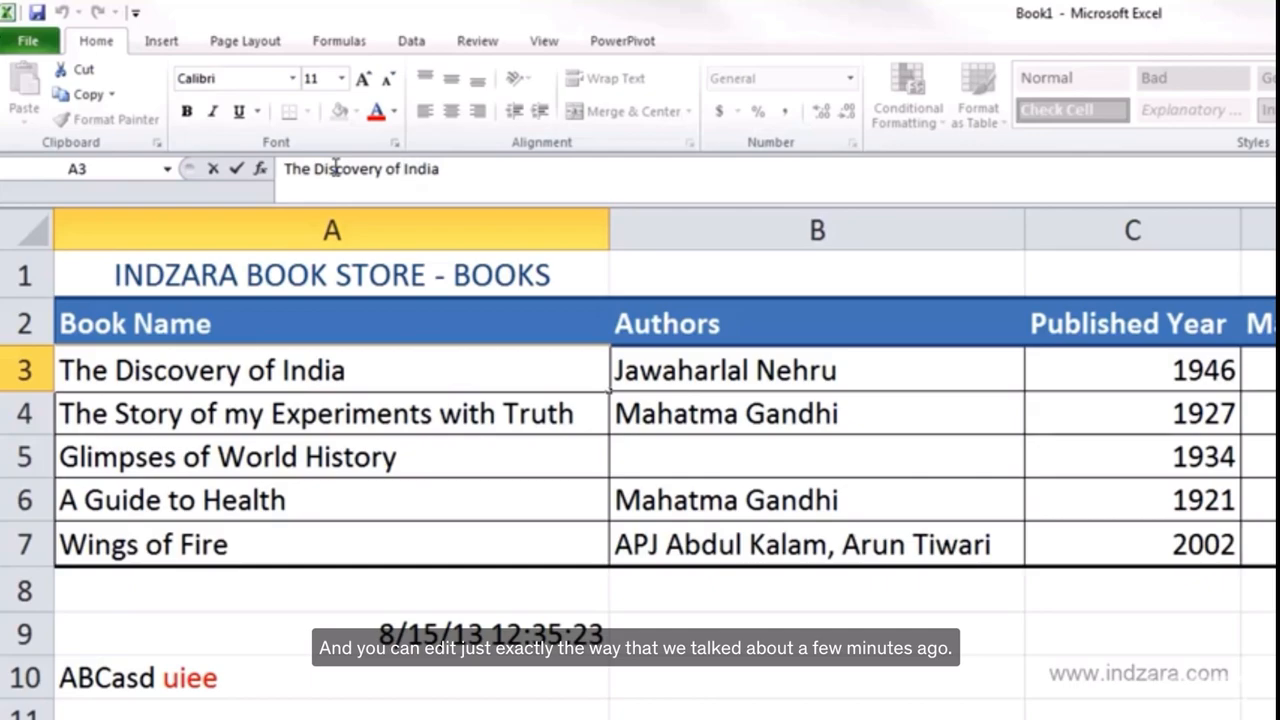
pyautogui.moveTo(313, 168); pyautogui.dragTo(437, 170)
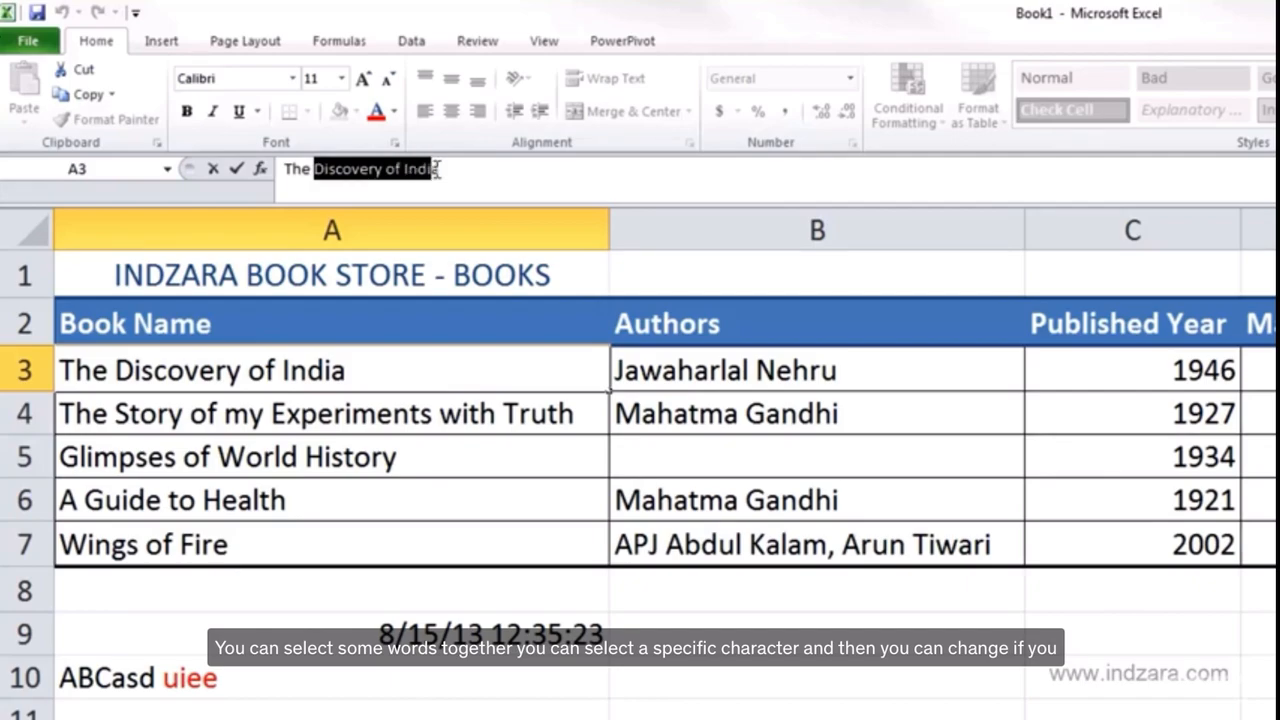
pyautogui.click(398, 168)
pyautogui.doubleClick(393, 168)
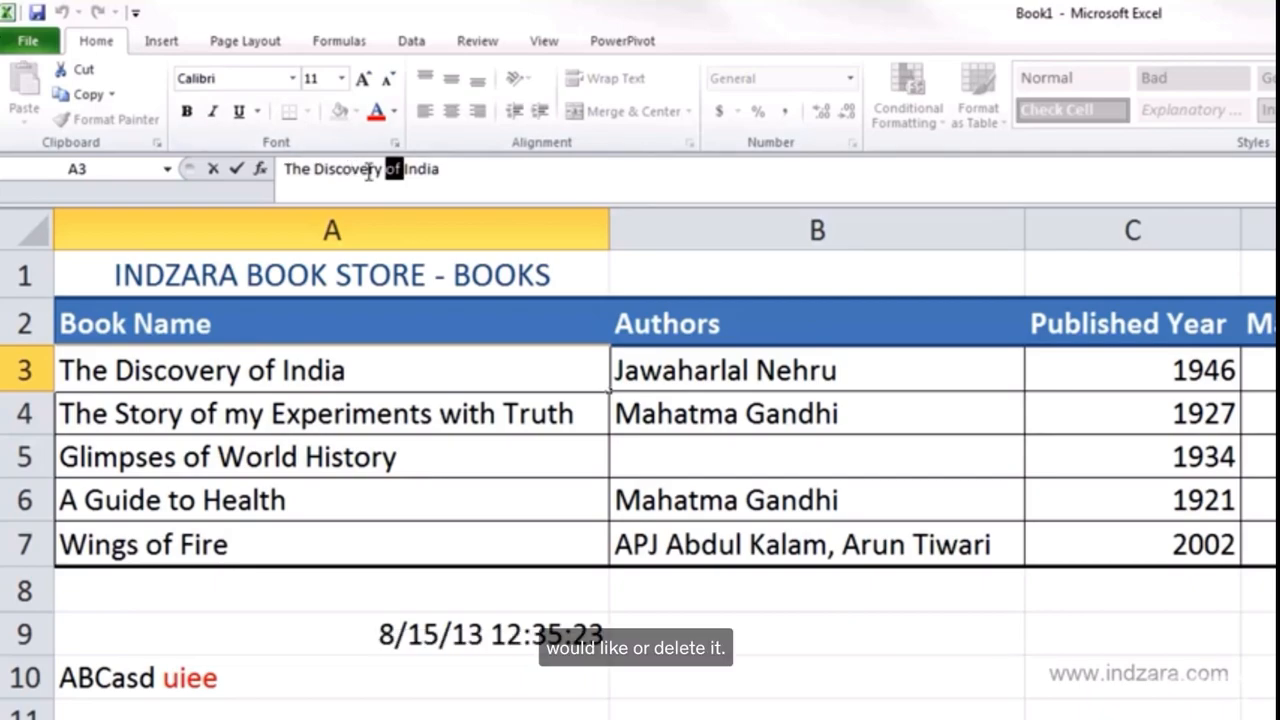
pyautogui.moveTo(386, 170); pyautogui.dragTo(284, 171)
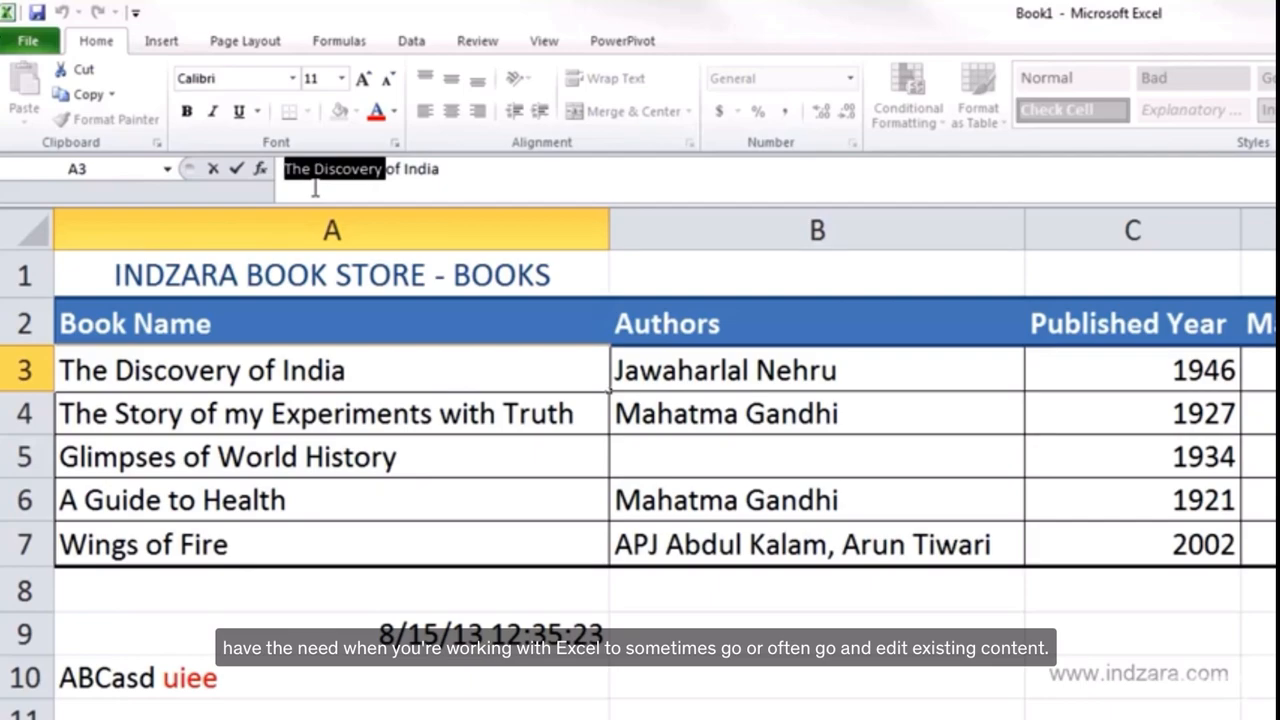
pyautogui.click(416, 388)
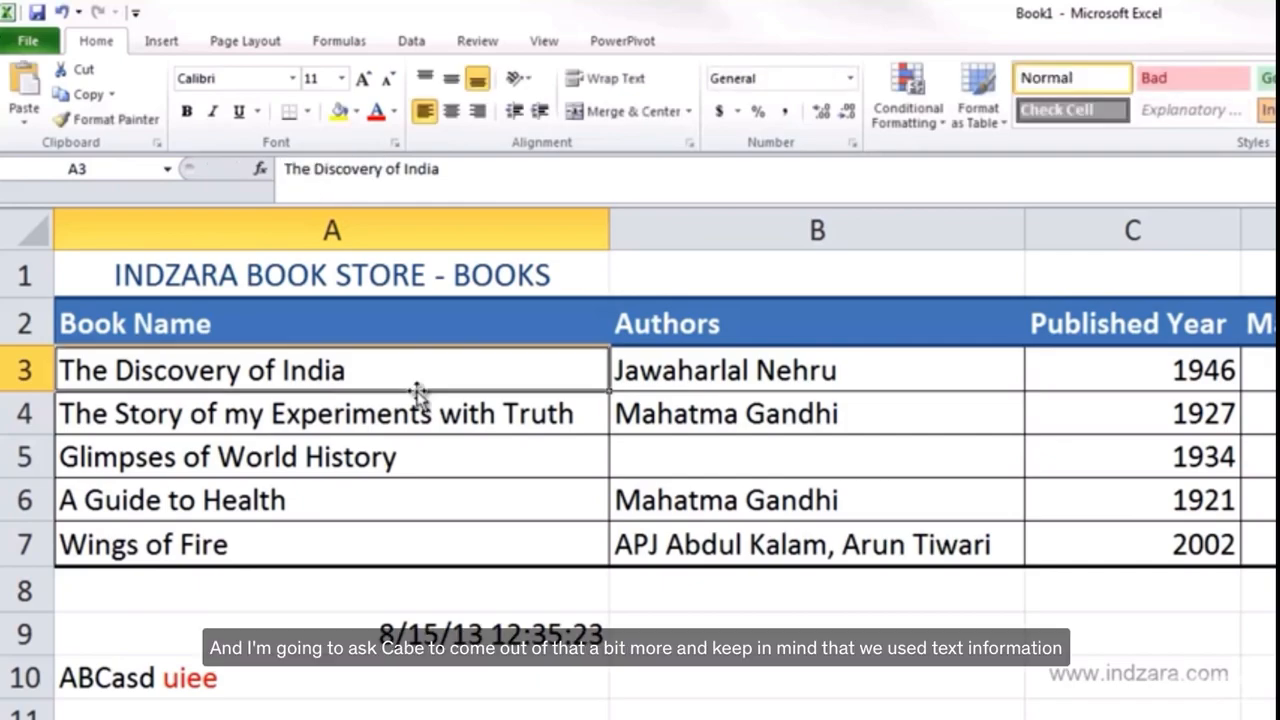